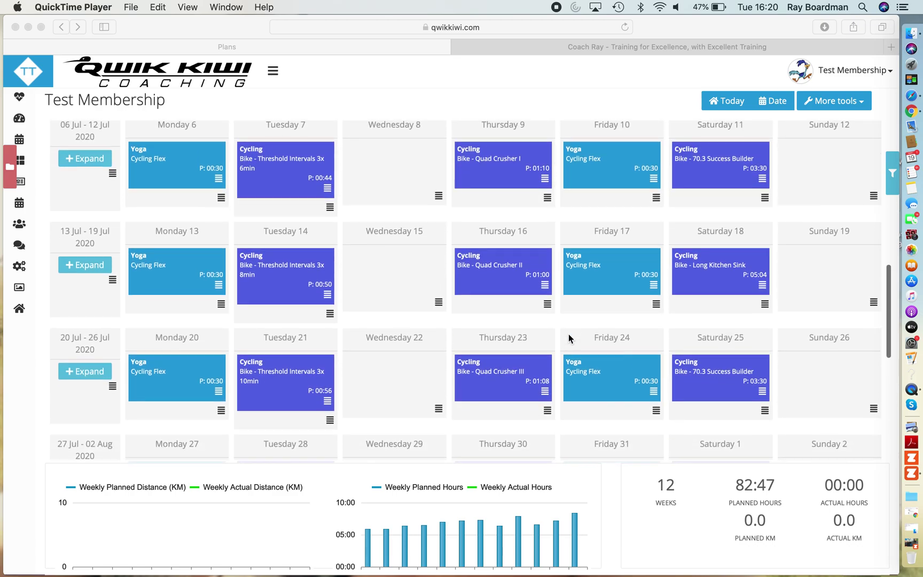
{"action": "scroll", "coordinate": [569, 338], "scroll_direction": "down", "scroll_amount": 1}
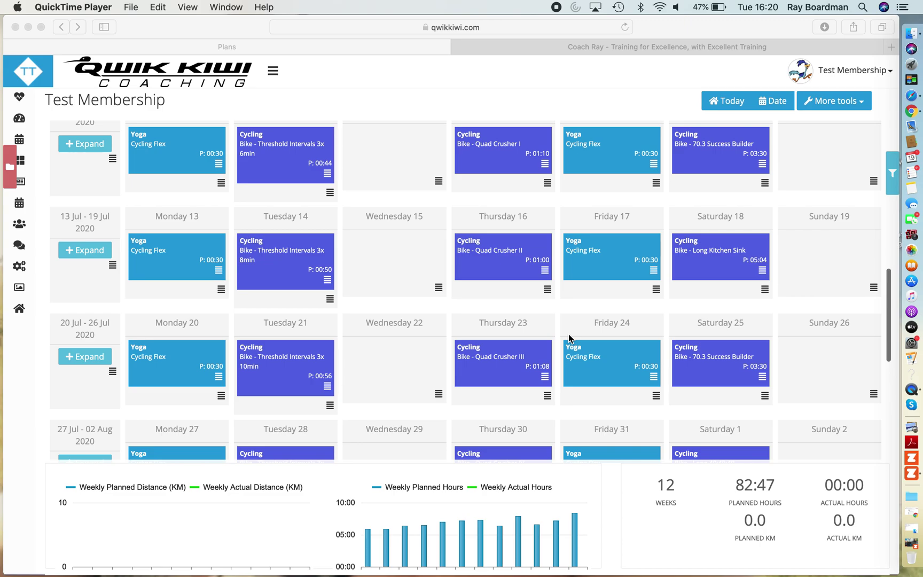
{"action": "scroll", "coordinate": [570, 338], "scroll_direction": "up", "scroll_amount": 1}
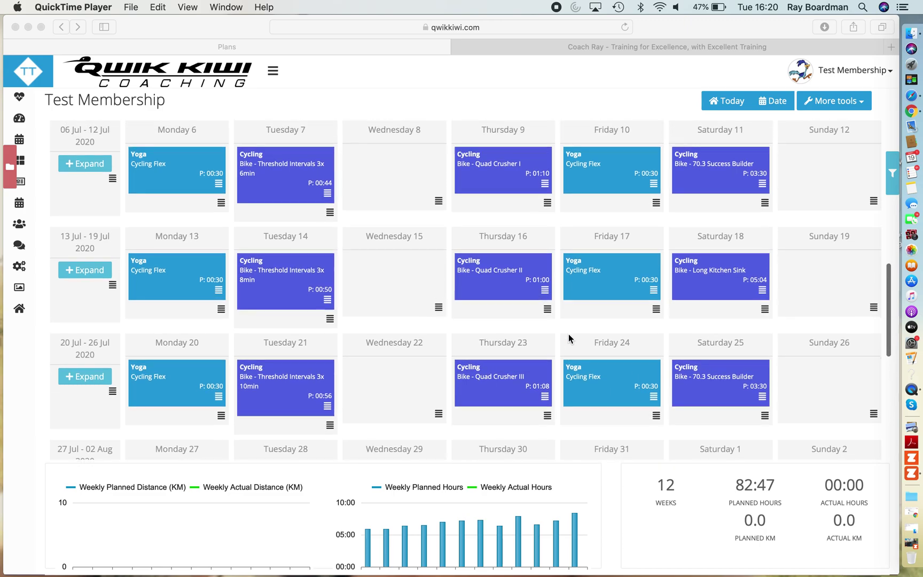
{"action": "scroll", "coordinate": [570, 338], "scroll_direction": "down", "scroll_amount": 1}
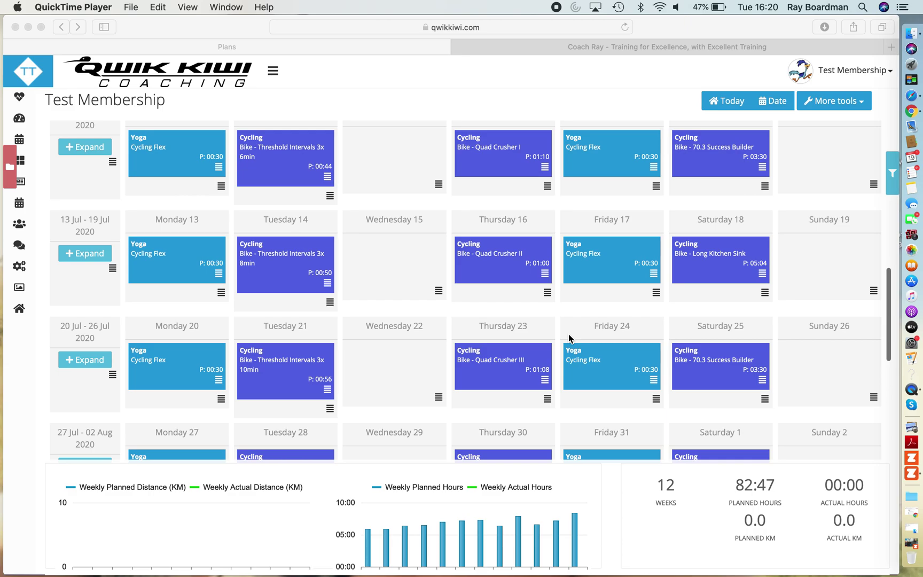
Switch to Zwift, open the training workouts list from the paused ride, and collapse the FTP Tests category.
{"action": "left_click", "coordinate": [914, 544]}
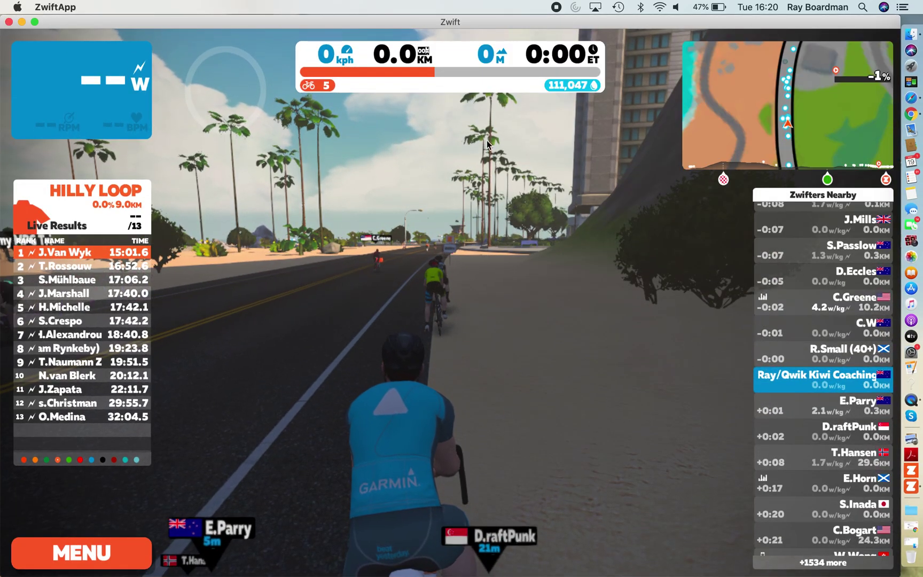
{"action": "left_click", "coordinate": [107, 552]}
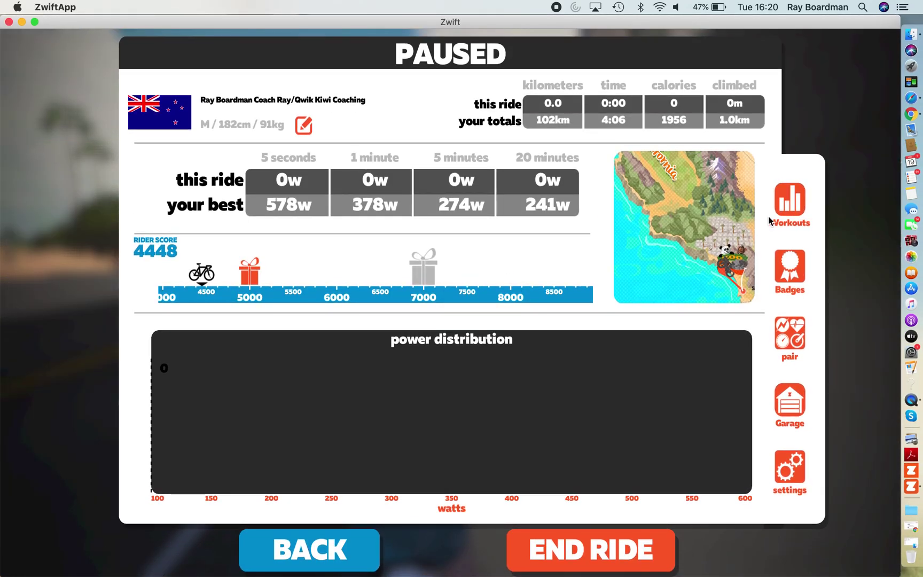
{"action": "left_click", "coordinate": [793, 202]}
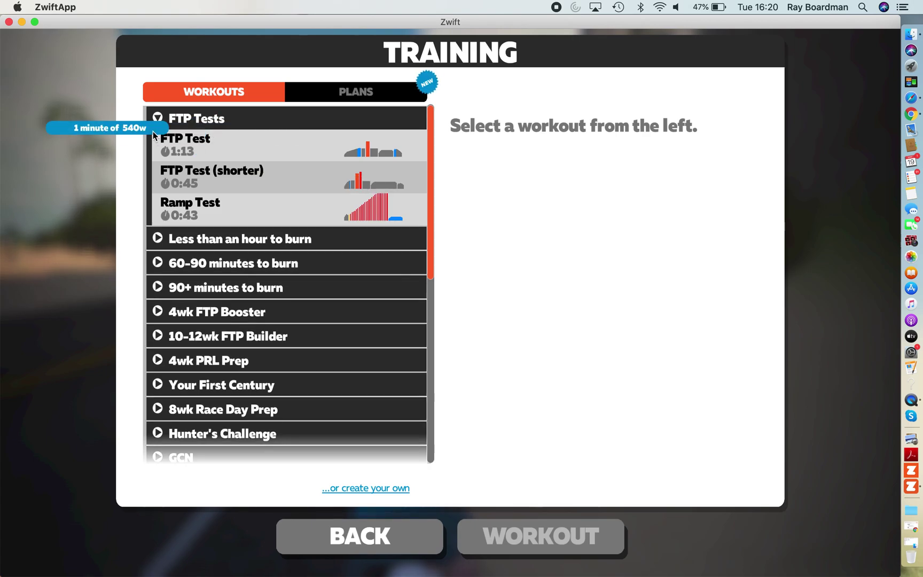
{"action": "left_click", "coordinate": [161, 119]}
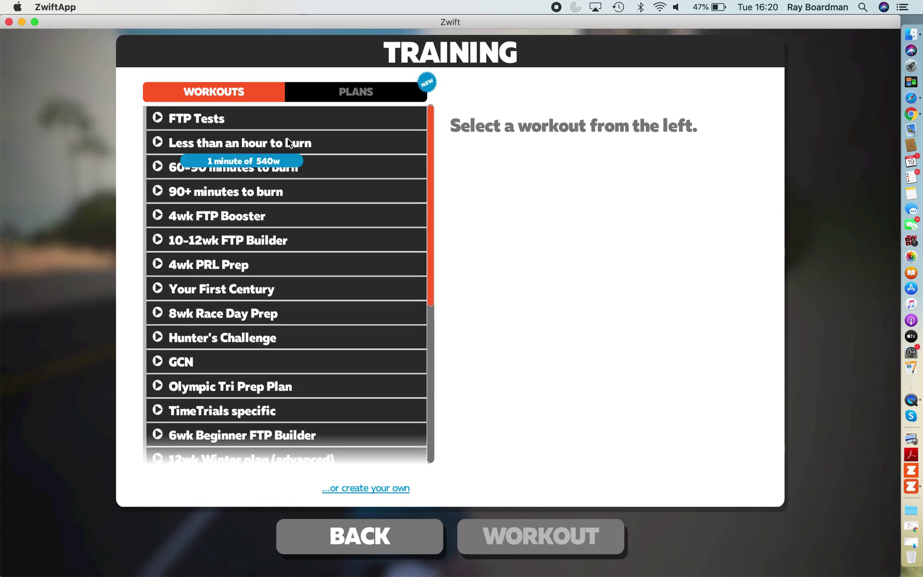
Find the Custom Workouts category in the workout list, expand it to check its contents, and collapse it again.
{"action": "scroll", "coordinate": [252, 365], "scroll_direction": "down", "scroll_amount": 5}
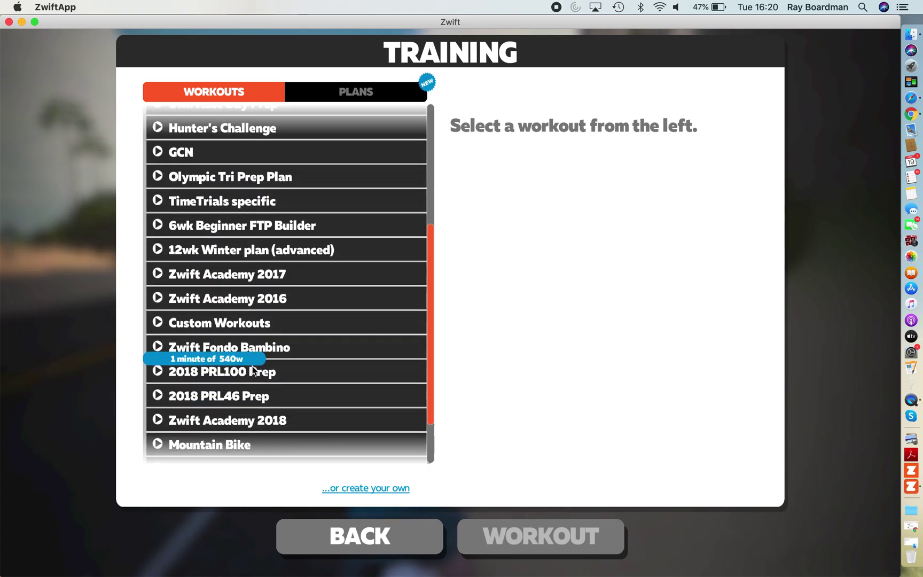
{"action": "scroll", "coordinate": [253, 366], "scroll_direction": "up", "scroll_amount": 2}
{"action": "scroll", "coordinate": [253, 365], "scroll_direction": "down", "scroll_amount": 2}
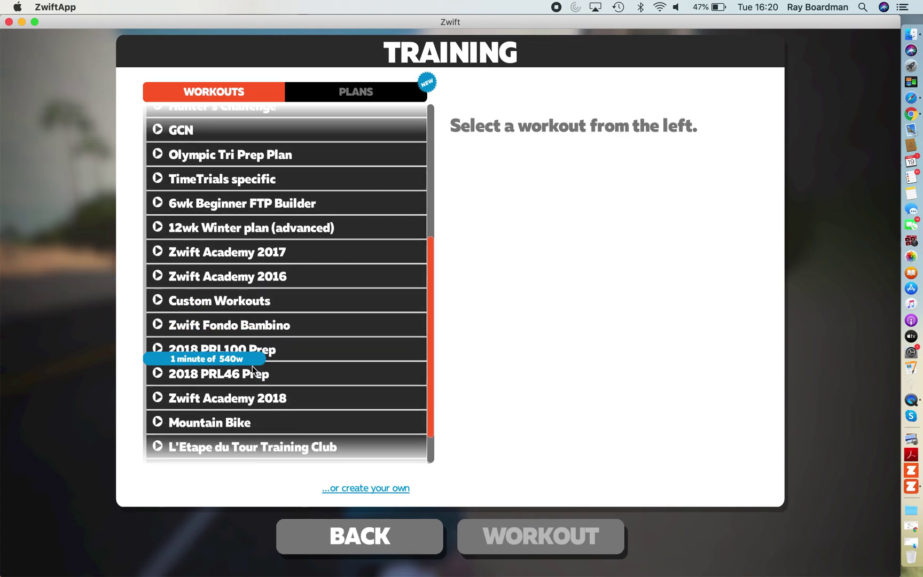
{"action": "left_click", "coordinate": [158, 298]}
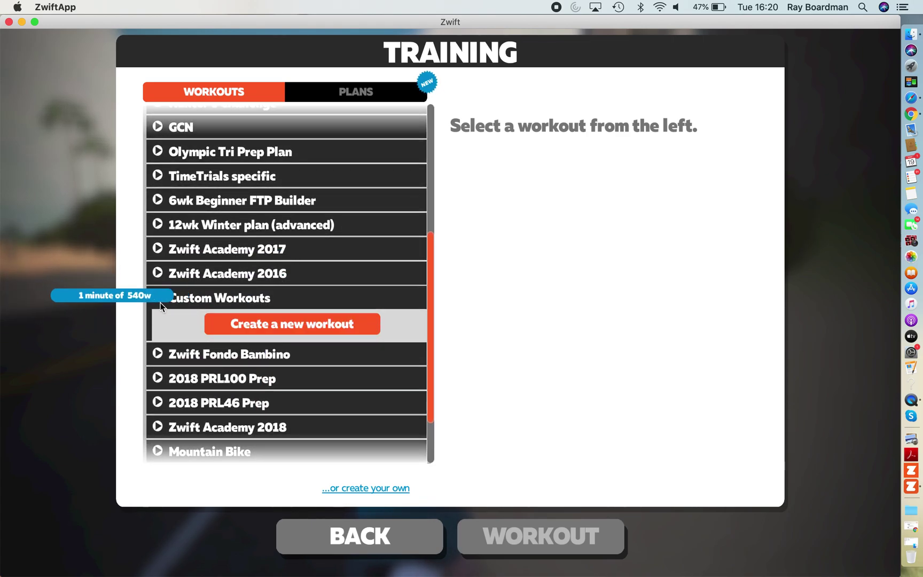
{"action": "left_click", "coordinate": [158, 297]}
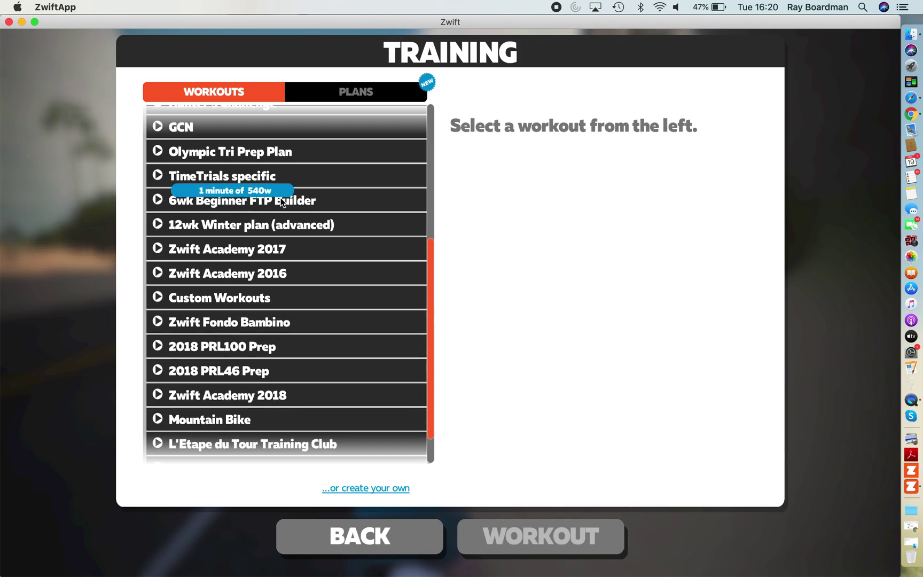
Leave the training screen, end the ride, and exit Zwift by discarding the activity instead of saving it.
{"action": "left_click", "coordinate": [358, 536]}
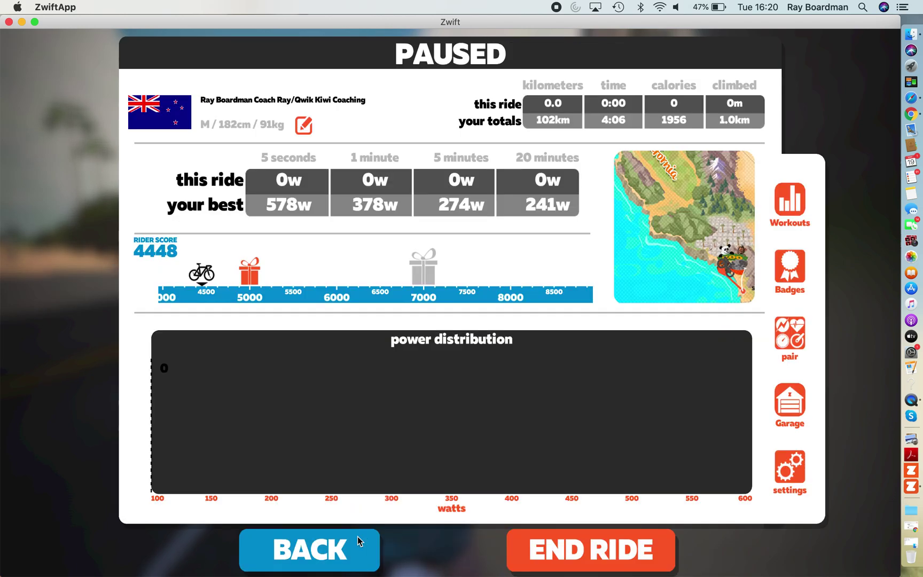
{"action": "left_click", "coordinate": [327, 554]}
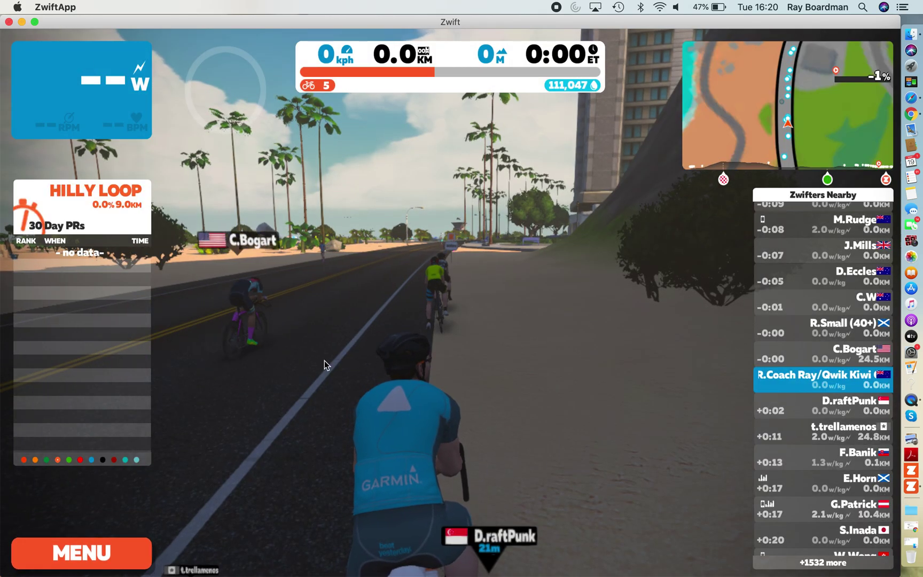
{"action": "left_click", "coordinate": [74, 553]}
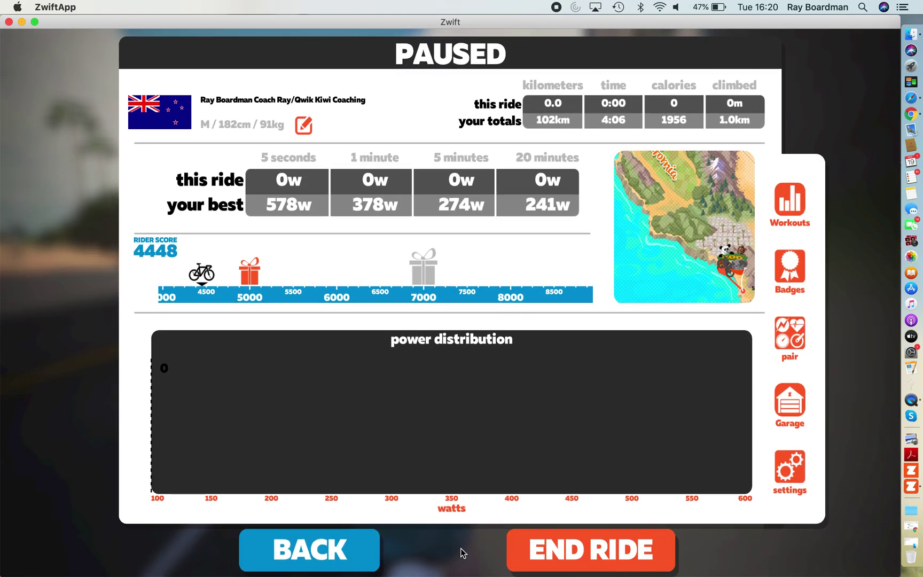
{"action": "left_click", "coordinate": [567, 553]}
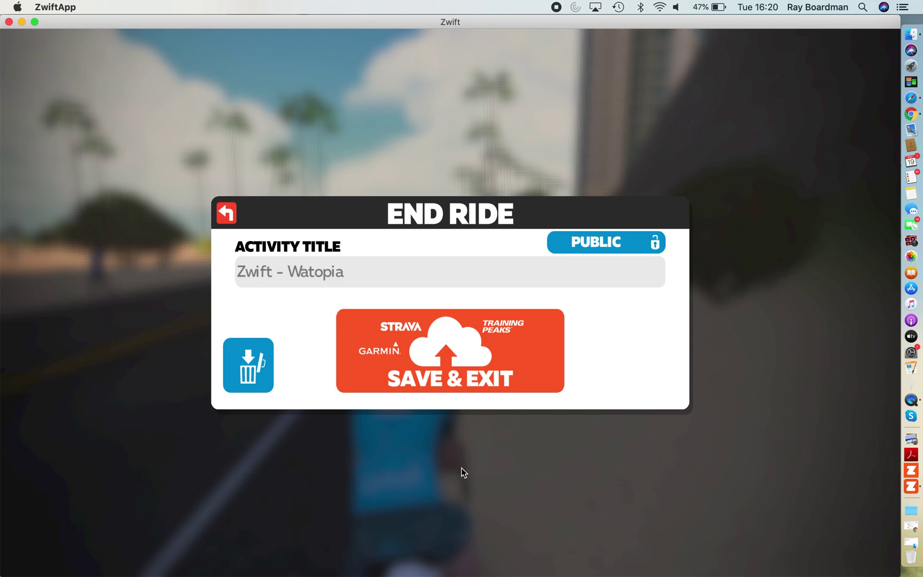
{"action": "left_click", "coordinate": [260, 375]}
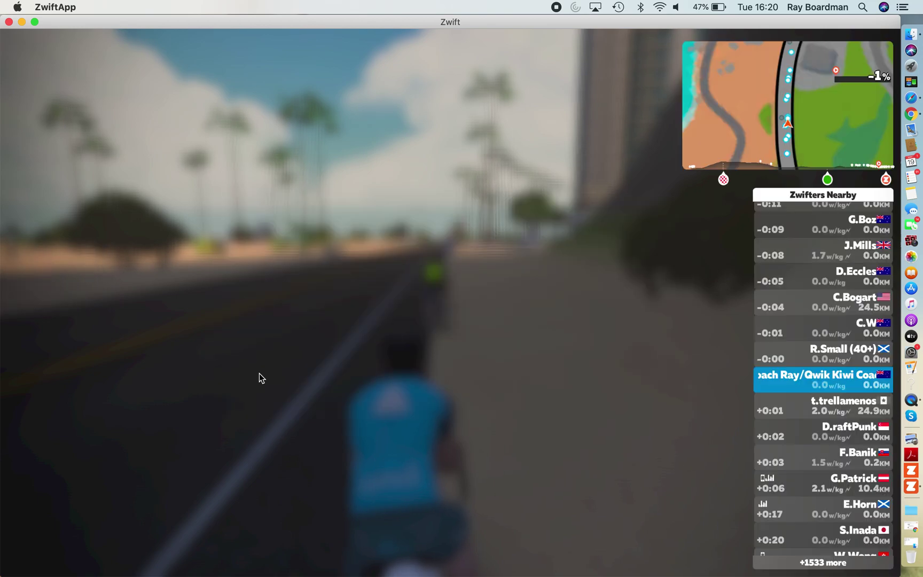
{"action": "left_click", "coordinate": [21, 22]}
Open the Tuesday, July 14 session Bike - Threshold Intervals 3x 8min and download its Power.zwo file.
{"action": "scroll", "coordinate": [381, 213], "scroll_direction": "up", "scroll_amount": 1}
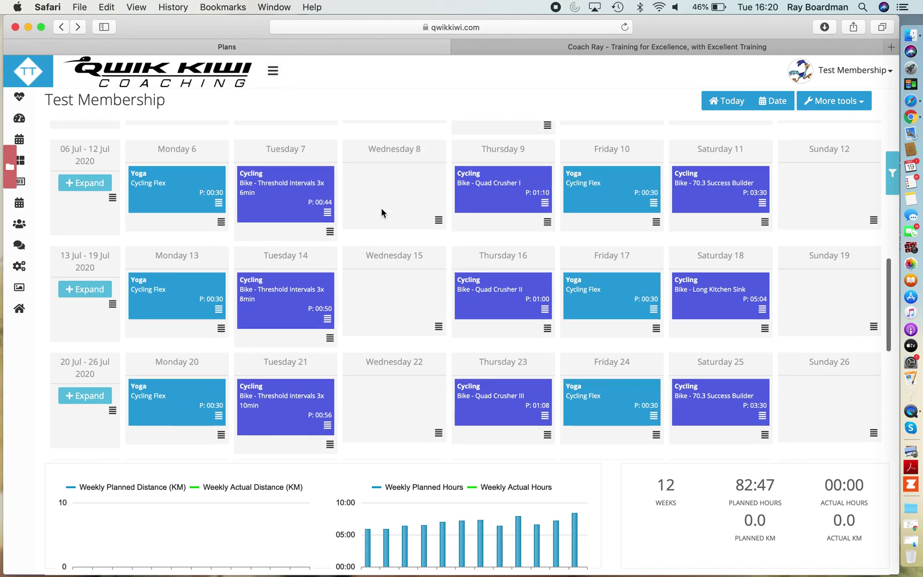
{"action": "scroll", "coordinate": [382, 213], "scroll_direction": "down", "scroll_amount": 1}
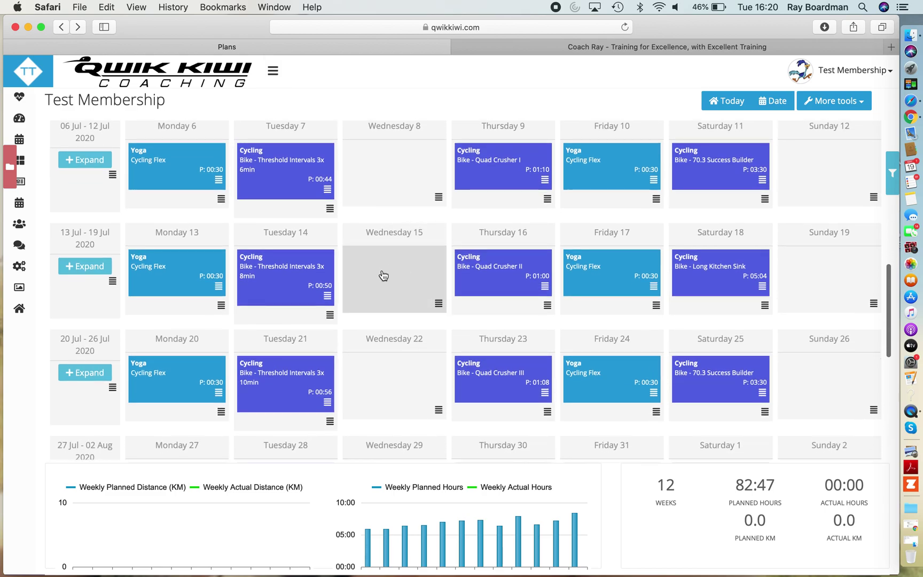
{"action": "left_click", "coordinate": [303, 281]}
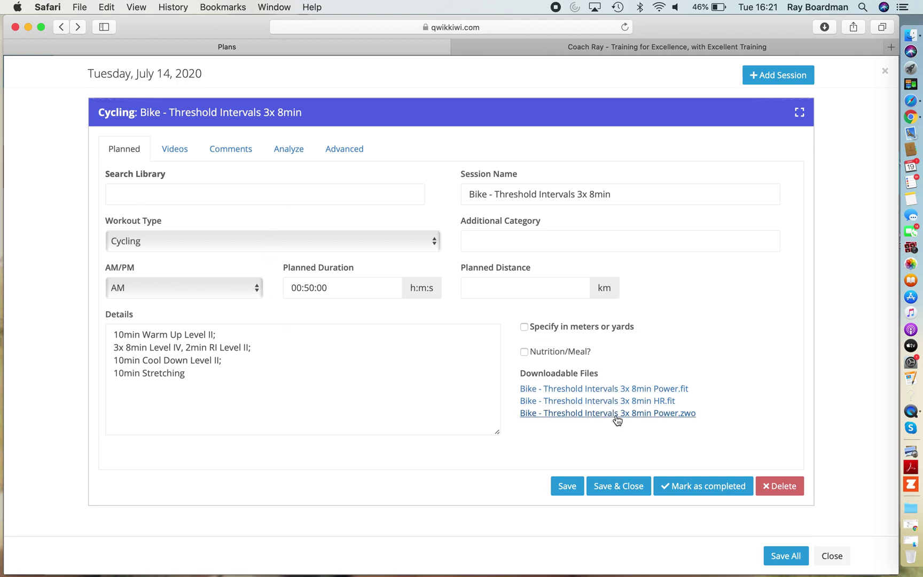
{"action": "left_click", "coordinate": [646, 415]}
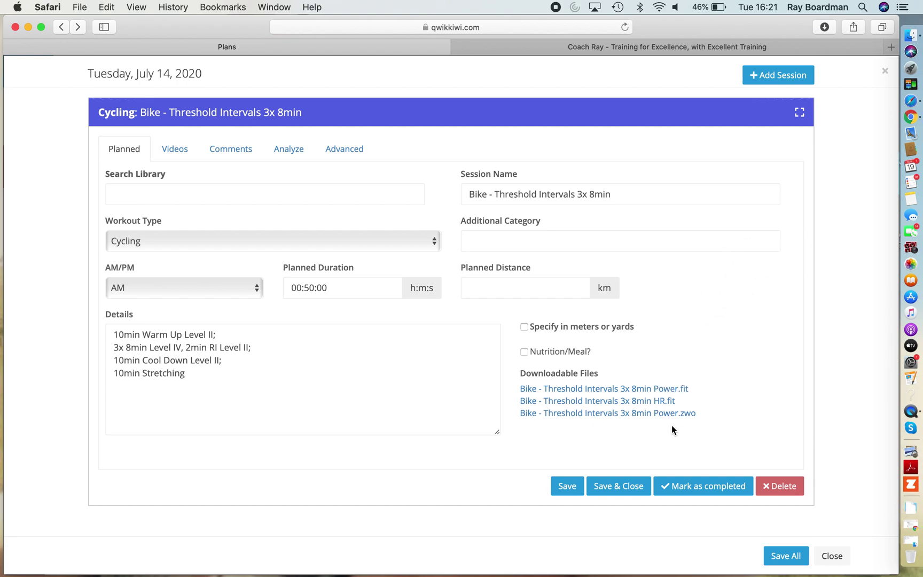
Switch to the Coach Ray website and show the posts in the Cycle Workouts category.
{"action": "left_click", "coordinate": [621, 43]}
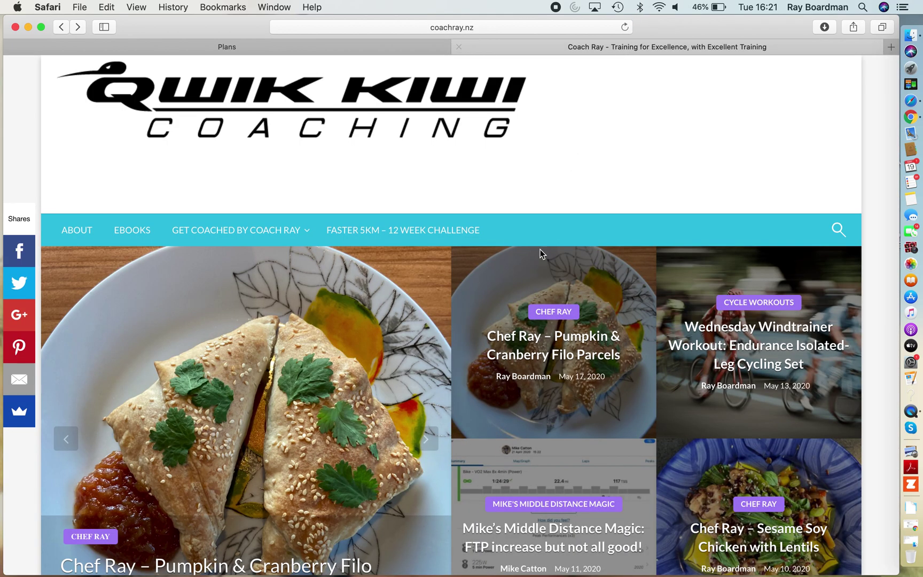
{"action": "scroll", "coordinate": [496, 439], "scroll_direction": "down", "scroll_amount": 5}
{"action": "scroll", "coordinate": [496, 439], "scroll_direction": "up", "scroll_amount": 5}
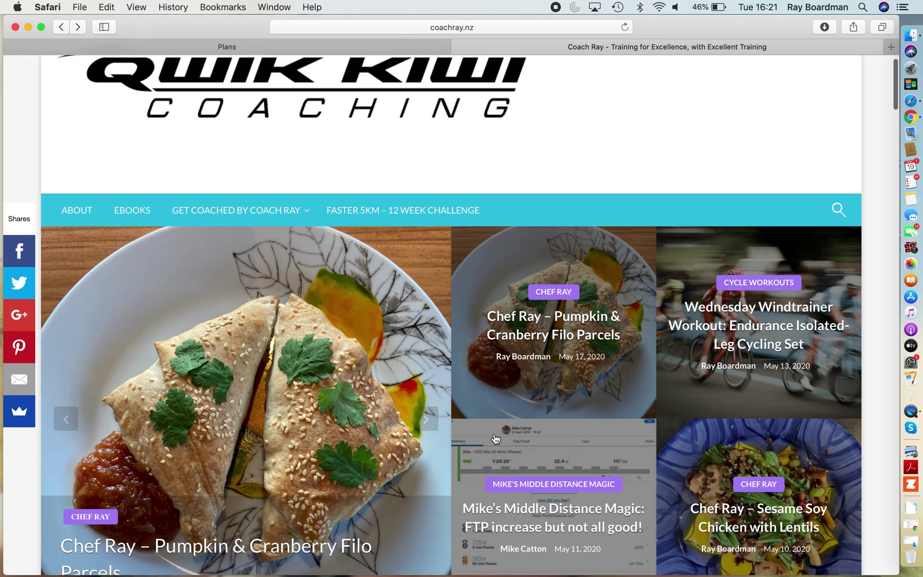
{"action": "scroll", "coordinate": [508, 413], "scroll_direction": "down", "scroll_amount": 10}
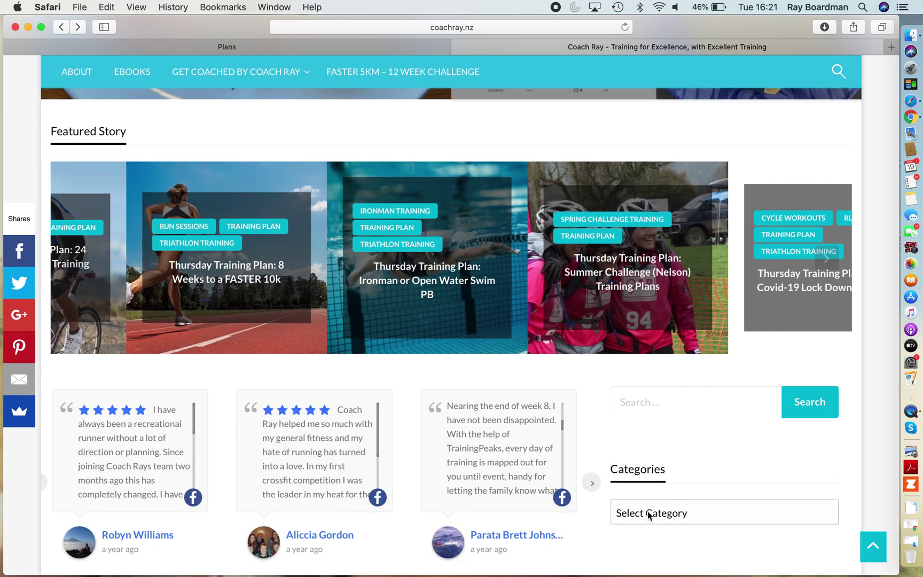
{"action": "scroll", "coordinate": [636, 521], "scroll_direction": "down", "scroll_amount": 1}
{"action": "left_click", "coordinate": [675, 456]}
{"action": "scroll", "coordinate": [674, 461], "scroll_direction": "down", "scroll_amount": 8}
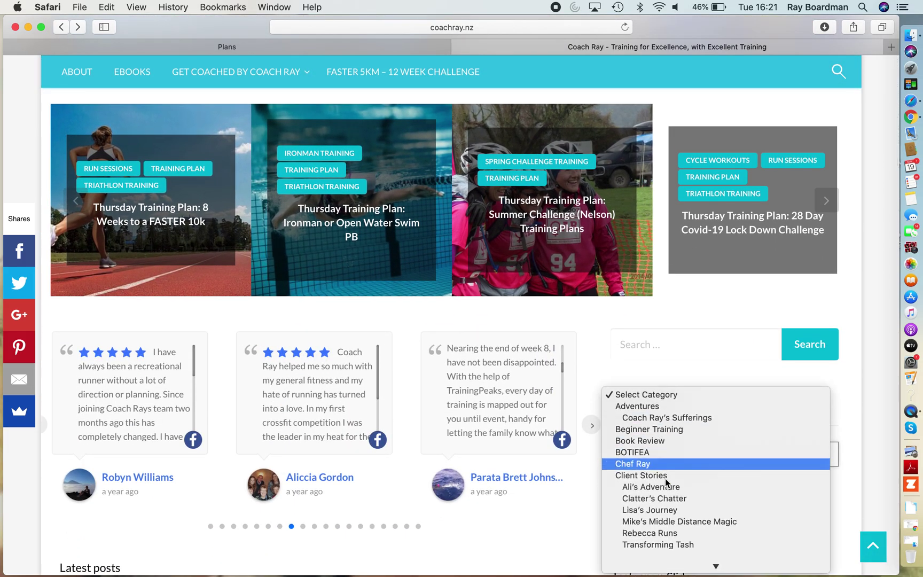
{"action": "left_click", "coordinate": [669, 422]}
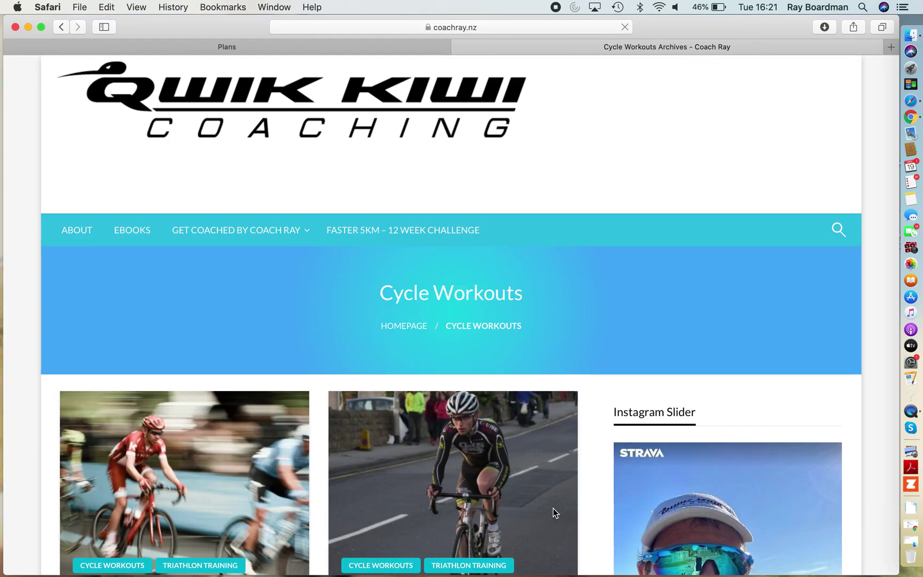
Browse the Cycle Workouts posts and open Wednesday Windtrainer Workout: Lee Like's Bikes Suffer Session.
{"action": "scroll", "coordinate": [553, 509], "scroll_direction": "down", "scroll_amount": 2}
{"action": "scroll", "coordinate": [554, 513], "scroll_direction": "down", "scroll_amount": 15}
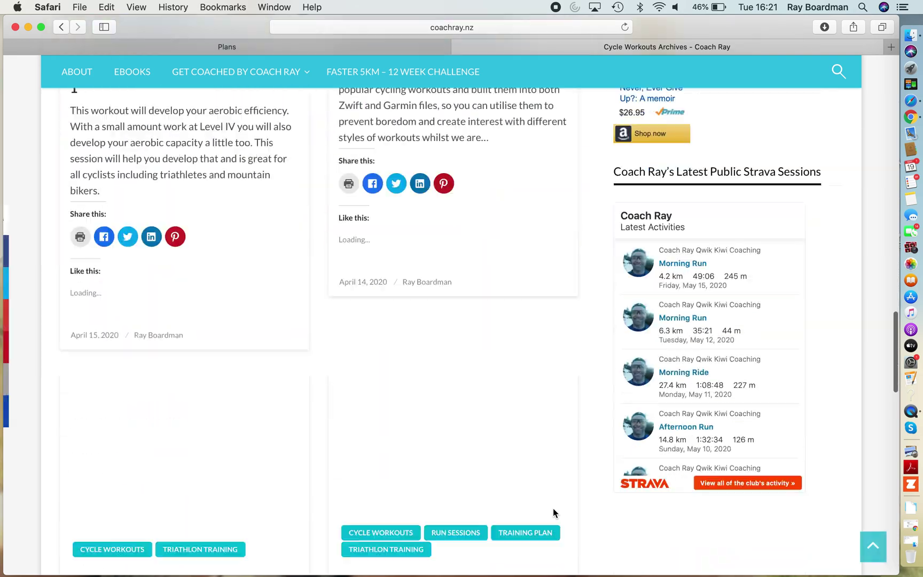
{"action": "scroll", "coordinate": [553, 513], "scroll_direction": "down", "scroll_amount": 6}
{"action": "scroll", "coordinate": [373, 379], "scroll_direction": "up", "scroll_amount": 2}
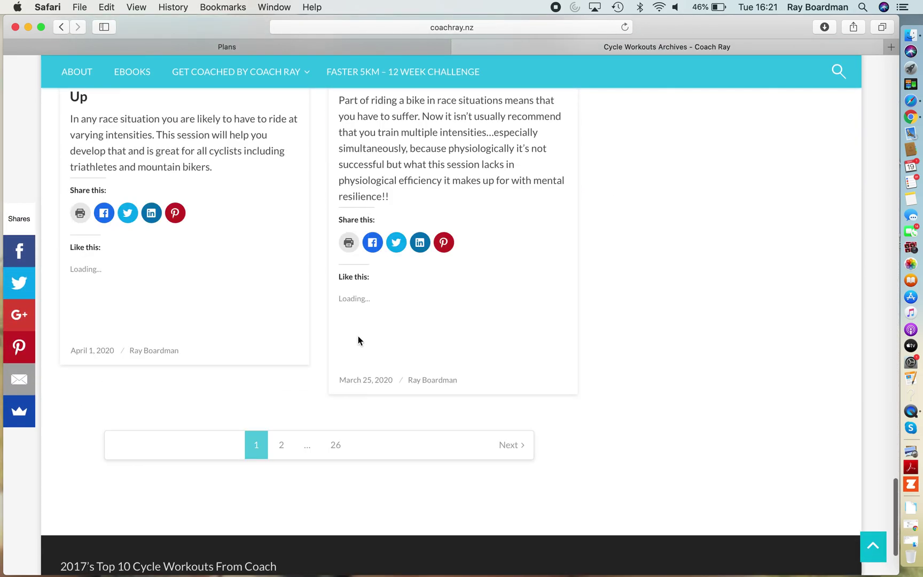
{"action": "scroll", "coordinate": [358, 339], "scroll_direction": "down", "scroll_amount": 2}
{"action": "scroll", "coordinate": [354, 363], "scroll_direction": "up", "scroll_amount": 6}
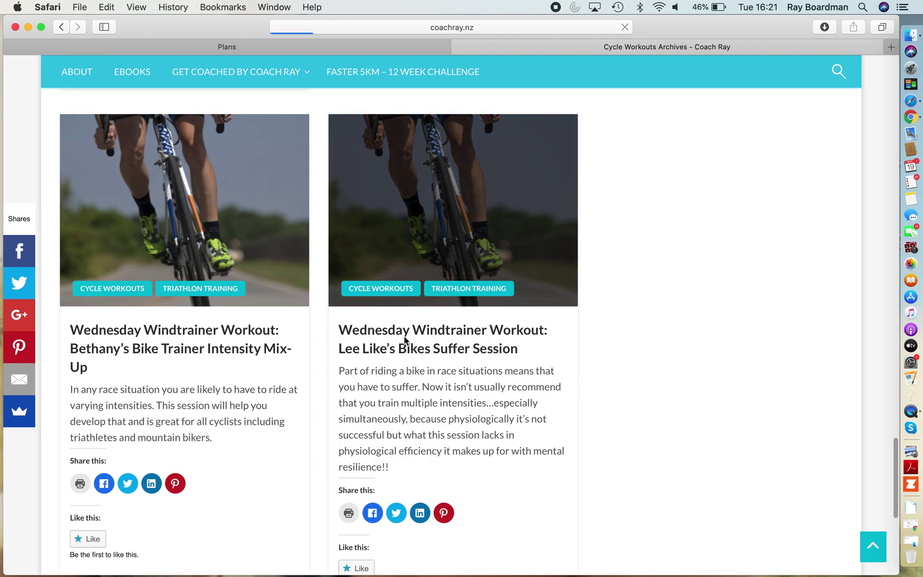
{"action": "left_click", "coordinate": [405, 347]}
Read through the Suffer Session post, checking the workout breakdown and the end of the article for downloadable files.
{"action": "scroll", "coordinate": [468, 358], "scroll_direction": "down", "scroll_amount": 20}
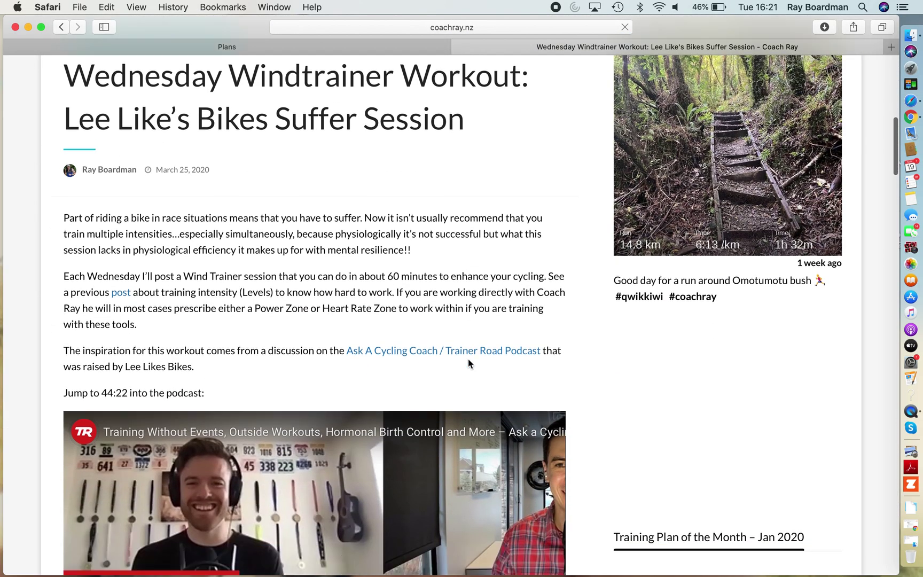
{"action": "scroll", "coordinate": [468, 358], "scroll_direction": "down", "scroll_amount": 3}
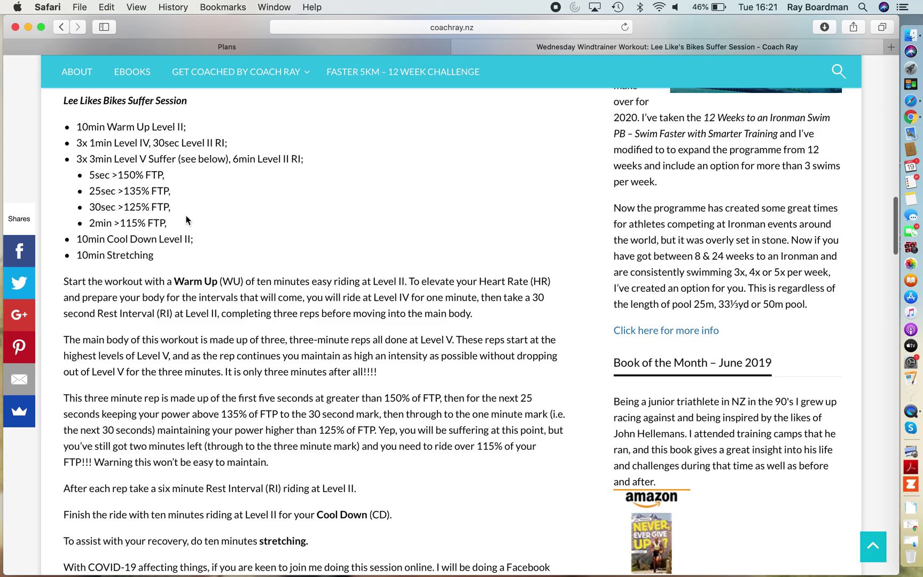
{"action": "scroll", "coordinate": [289, 431], "scroll_direction": "down", "scroll_amount": 5}
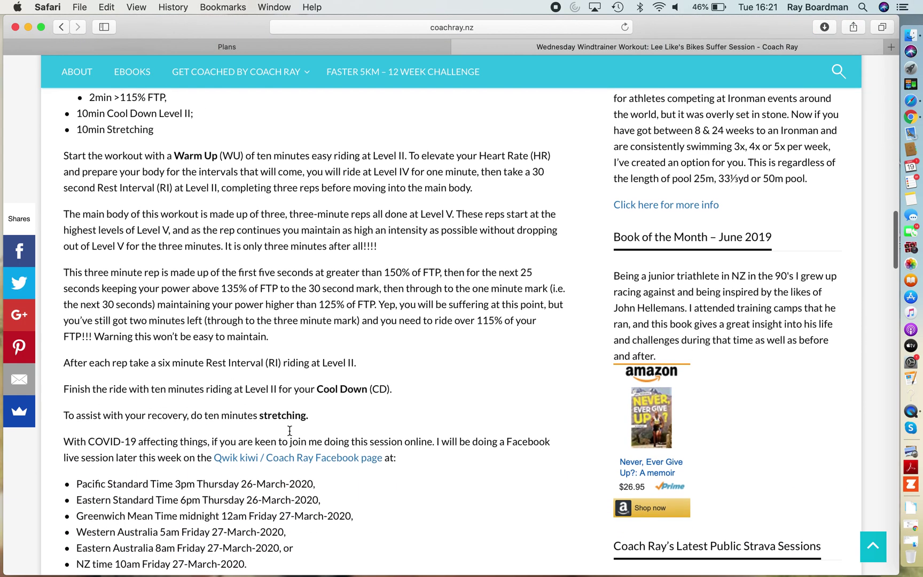
{"action": "scroll", "coordinate": [289, 431], "scroll_direction": "down", "scroll_amount": 3}
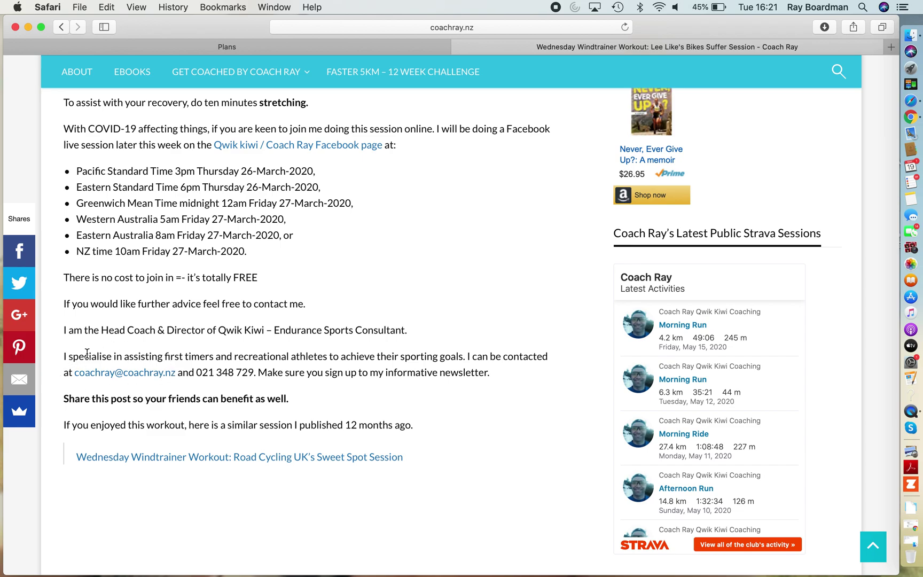
Return to the training plan page, switch to Finder, and view the numbered user folder inside Documents > Zwift > Workouts as a gallery.
{"action": "left_click", "coordinate": [302, 50]}
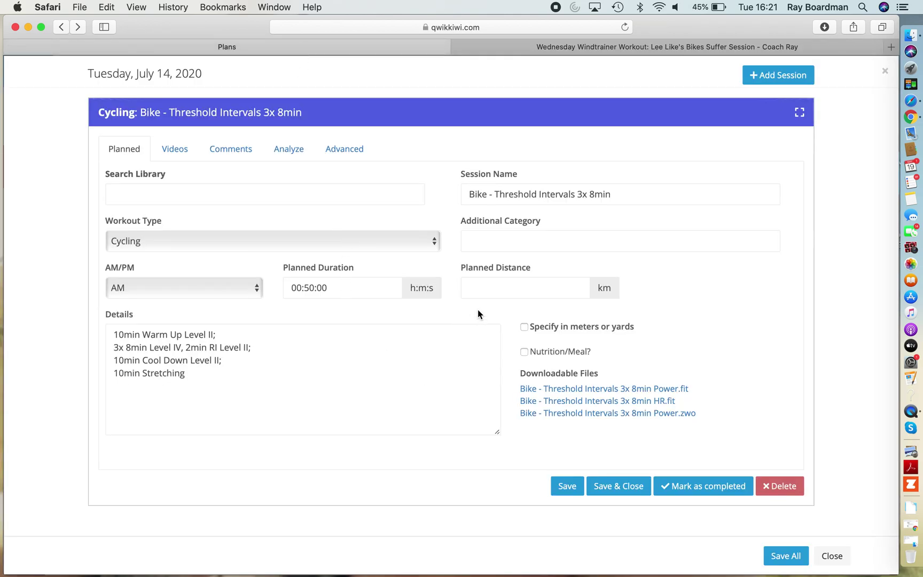
{"action": "left_click", "coordinate": [912, 544]}
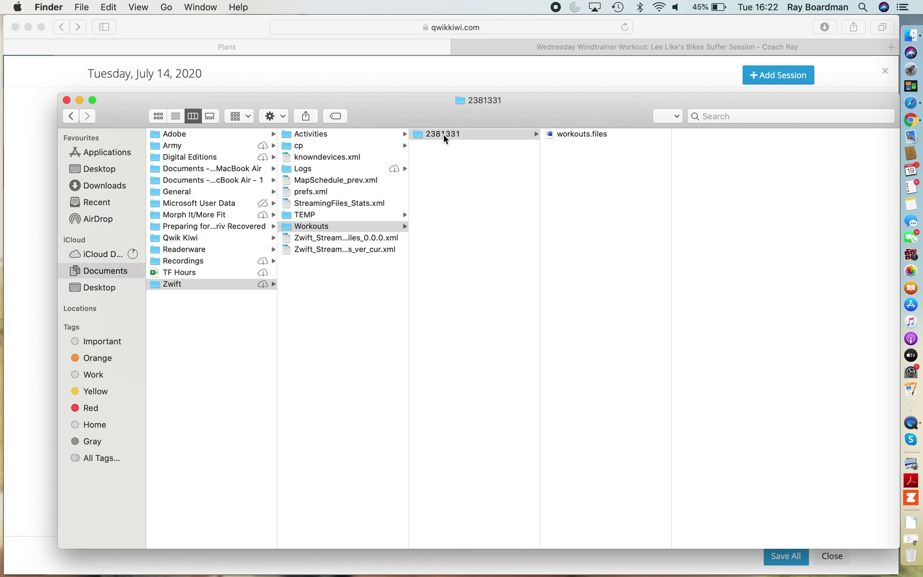
{"action": "left_click", "coordinate": [210, 116]}
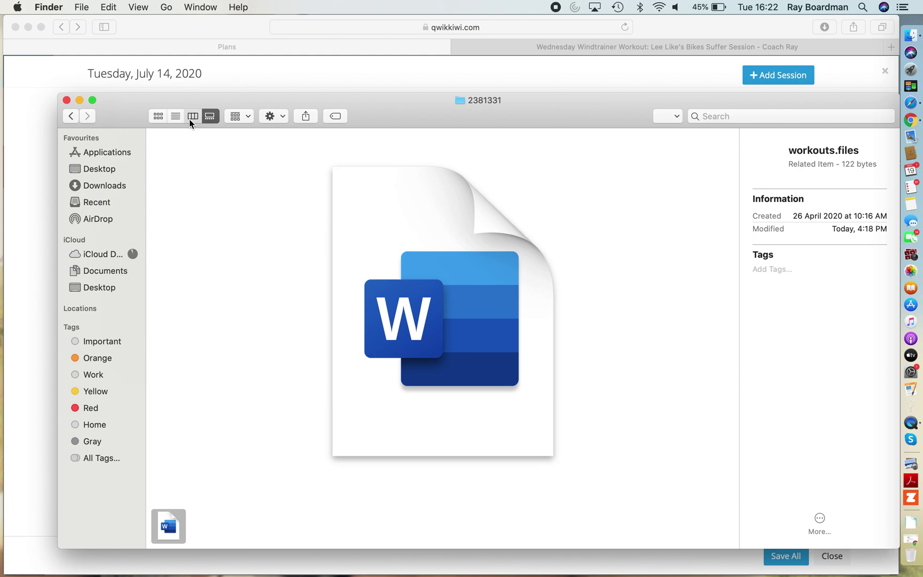
Show the Zwift user workouts folder as a list and move the downloaded Bike - Threshold Intervals 3x 8min Power.zwo into it.
{"action": "left_click", "coordinate": [189, 119]}
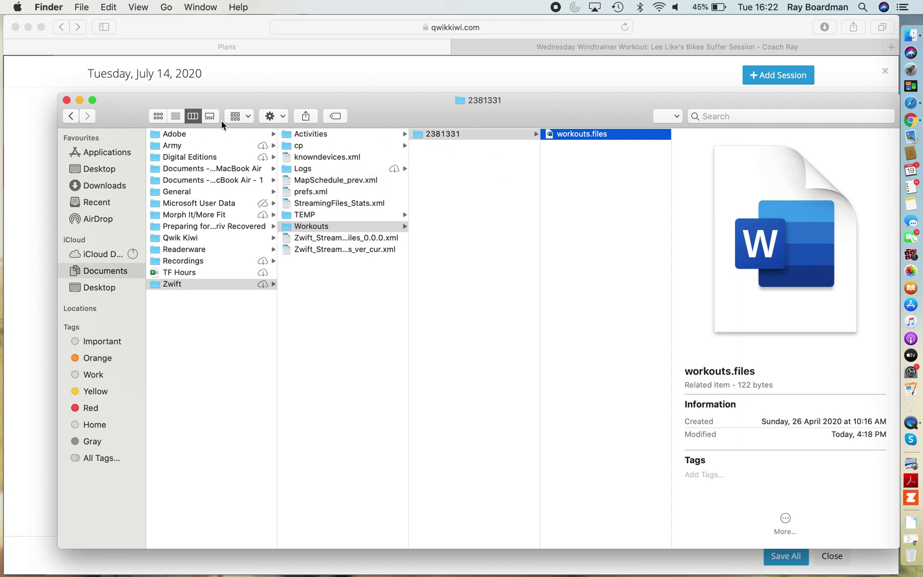
{"action": "left_click", "coordinate": [173, 117]}
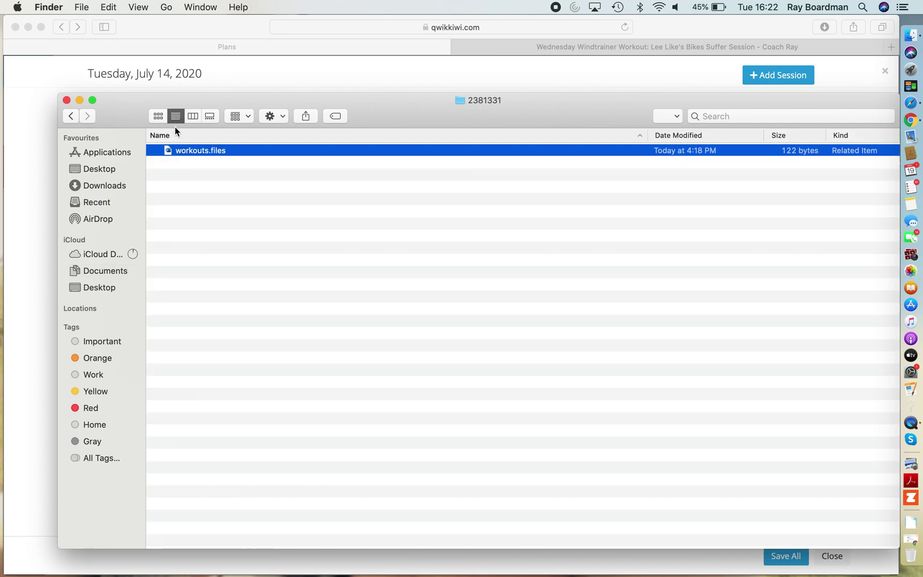
{"action": "left_click", "coordinate": [911, 522]}
{"action": "left_click_drag", "start_coordinate": [669, 513], "coordinate": [381, 247]}
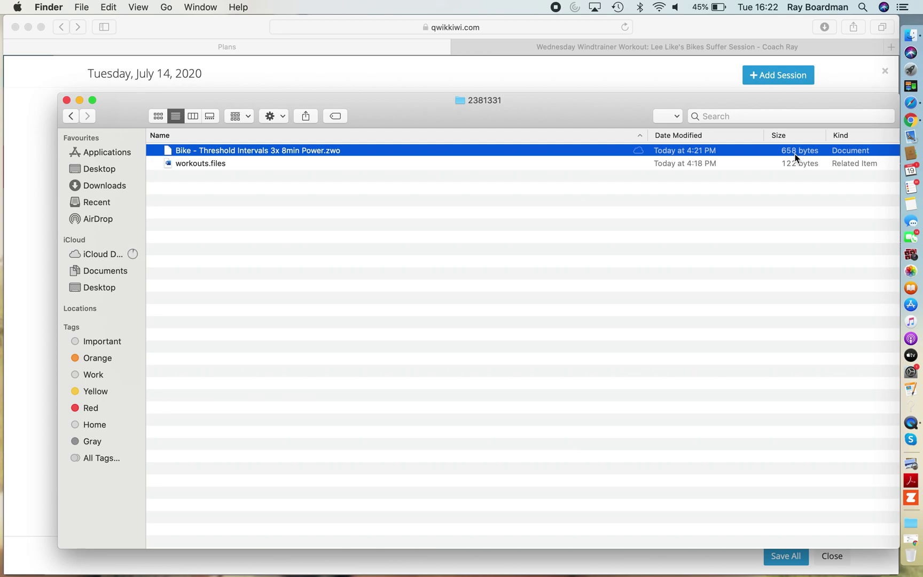
Launch Zwift and enter the game in watch-only mode without pairing any devices.
{"action": "left_click", "coordinate": [911, 498]}
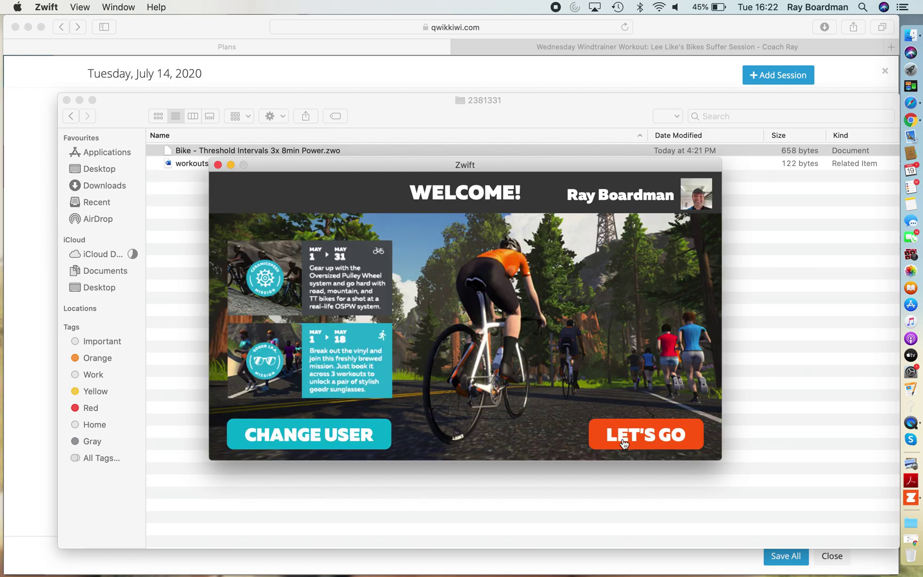
{"action": "left_click", "coordinate": [623, 440]}
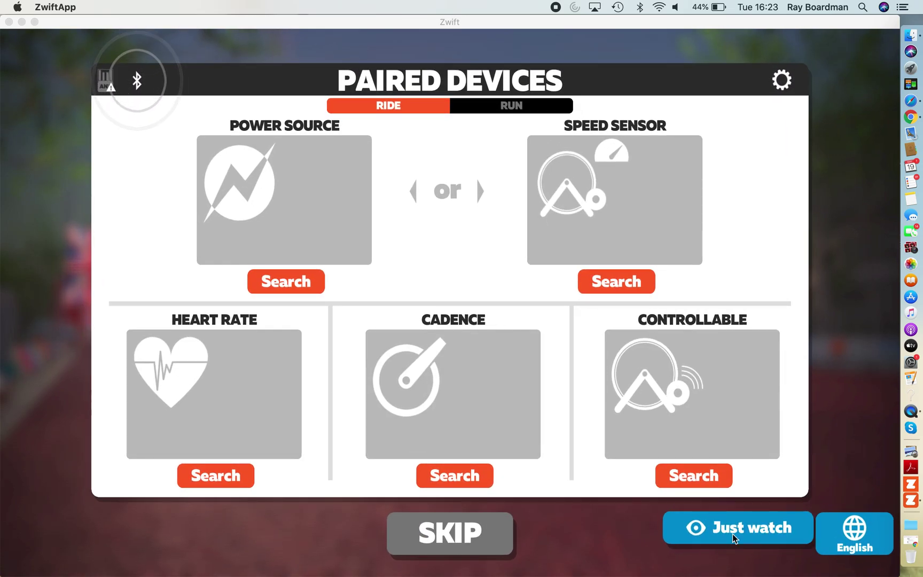
{"action": "left_click", "coordinate": [736, 526]}
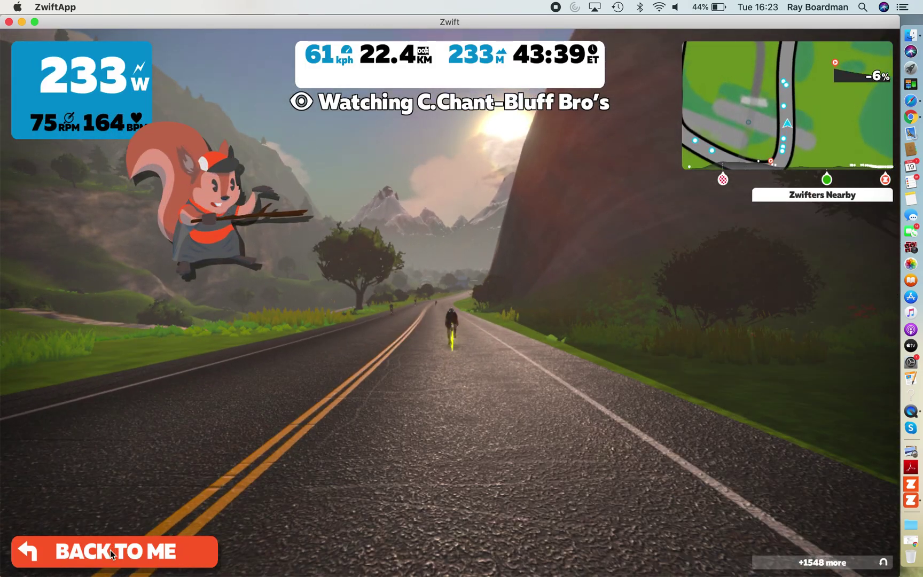
Return from the watched cyclist to your own rider and open the list of training workouts.
{"action": "left_click", "coordinate": [112, 552]}
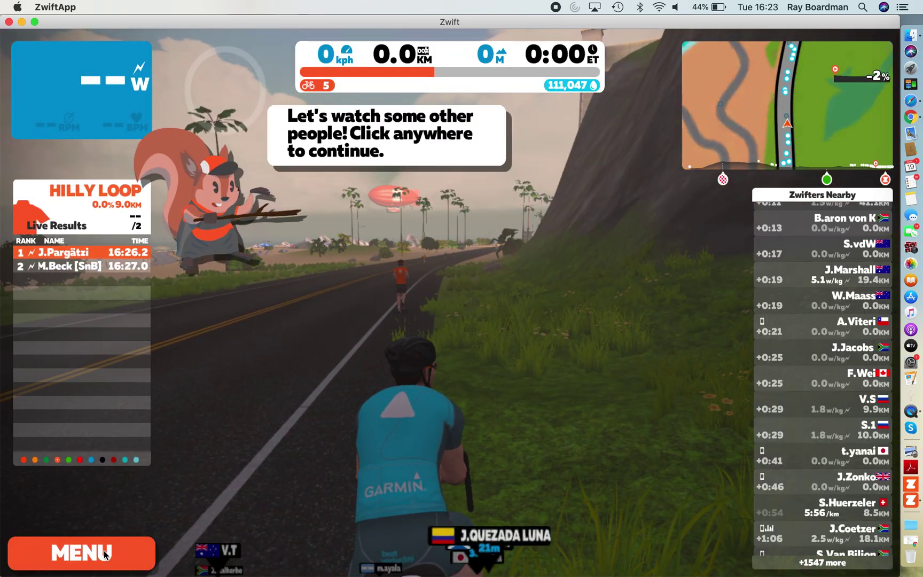
{"action": "left_click", "coordinate": [106, 555]}
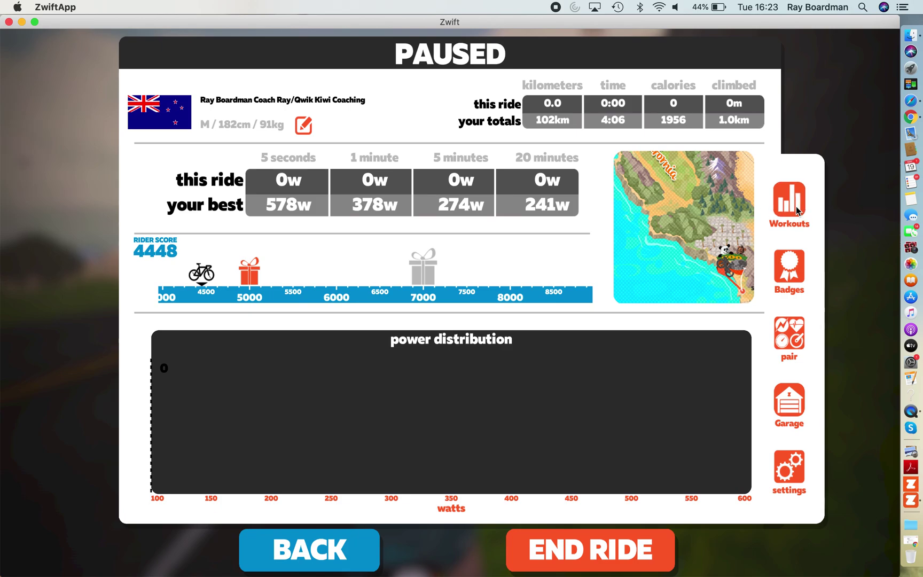
{"action": "left_click", "coordinate": [795, 206]}
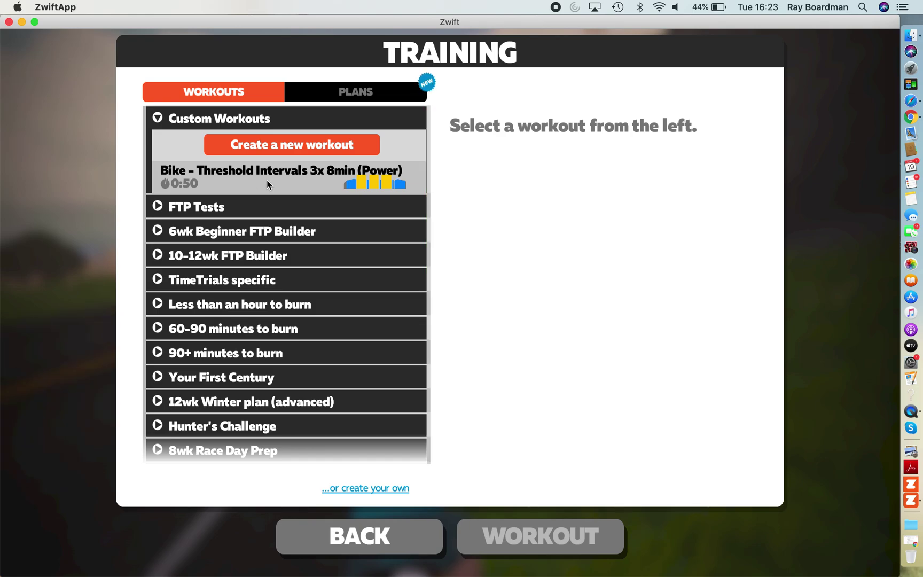
Select the custom workout Bike - Threshold Intervals 3x 8min (Power), check its interval blocks, start it and return to the ride.
{"action": "left_click", "coordinate": [309, 182]}
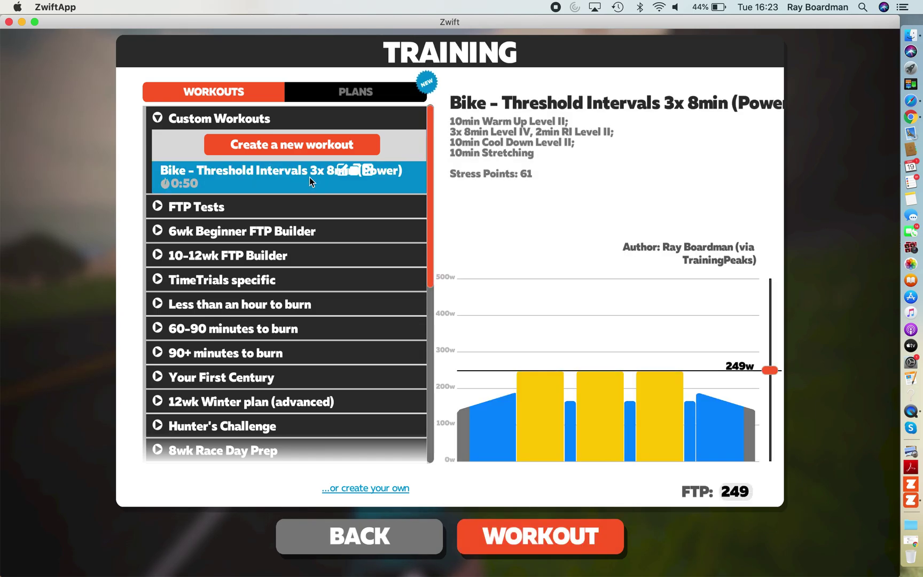
{"action": "mouse_move", "coordinate": [708, 409]}
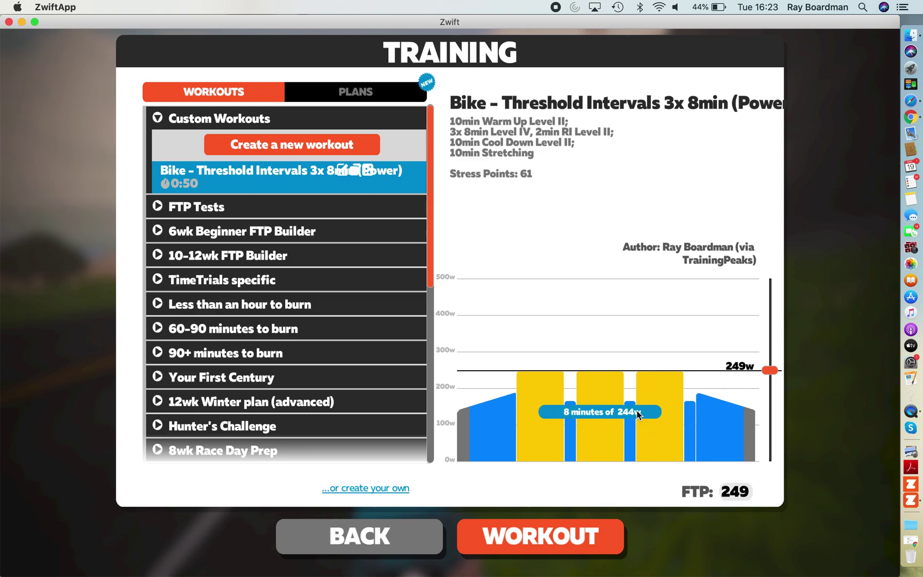
{"action": "mouse_move", "coordinate": [633, 406]}
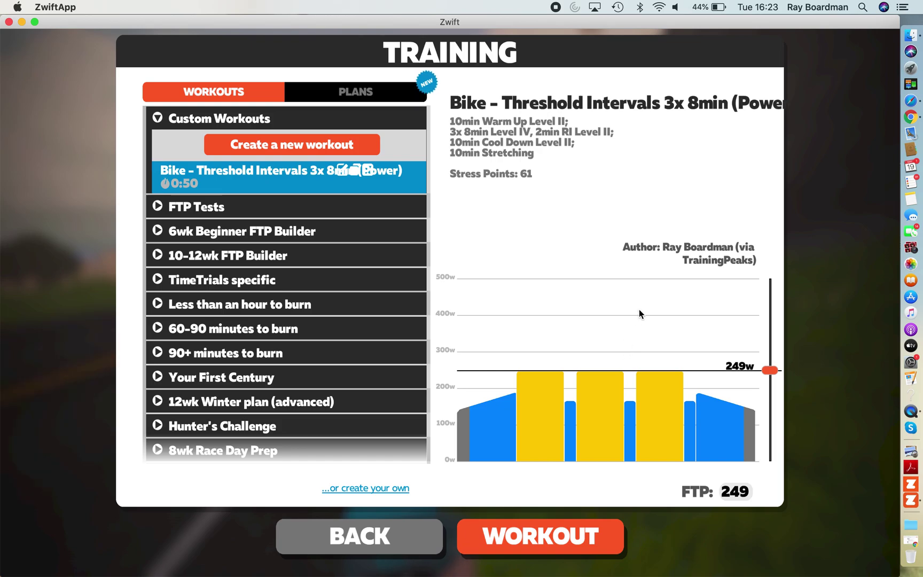
{"action": "left_click", "coordinate": [539, 523]}
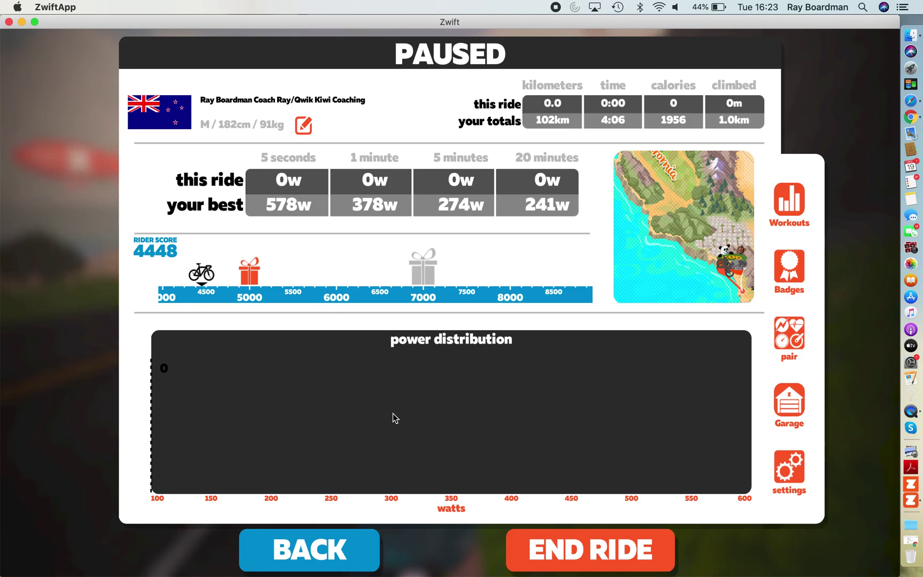
{"action": "left_click", "coordinate": [342, 541]}
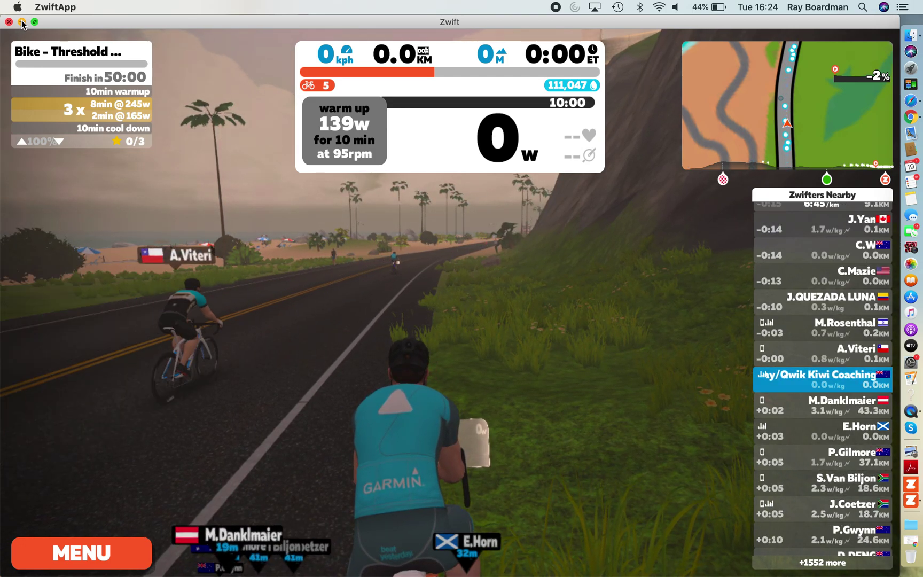
Minimize Zwift, switch back to the training plan in Safari and save all sessions for Tuesday, July 14, 2020.
{"action": "left_click", "coordinate": [22, 23]}
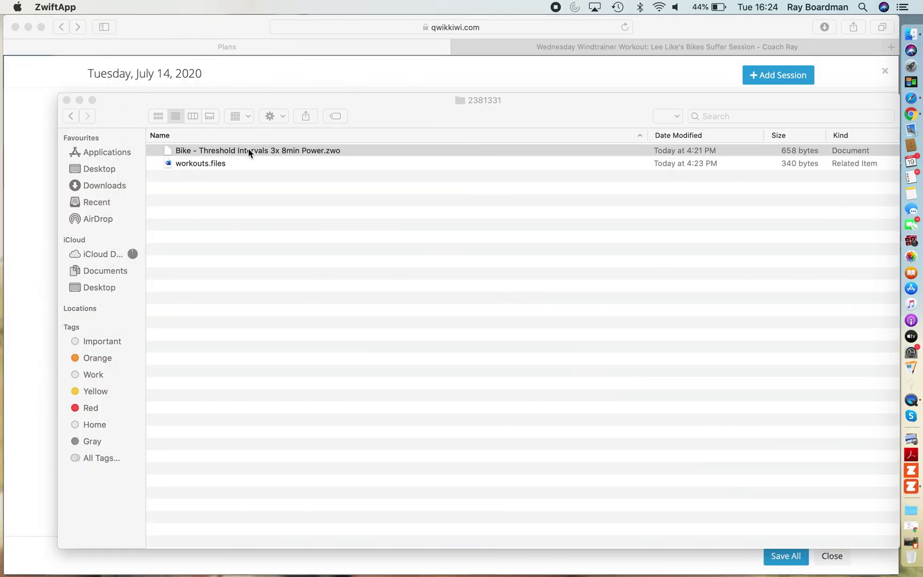
{"action": "left_click", "coordinate": [247, 73]}
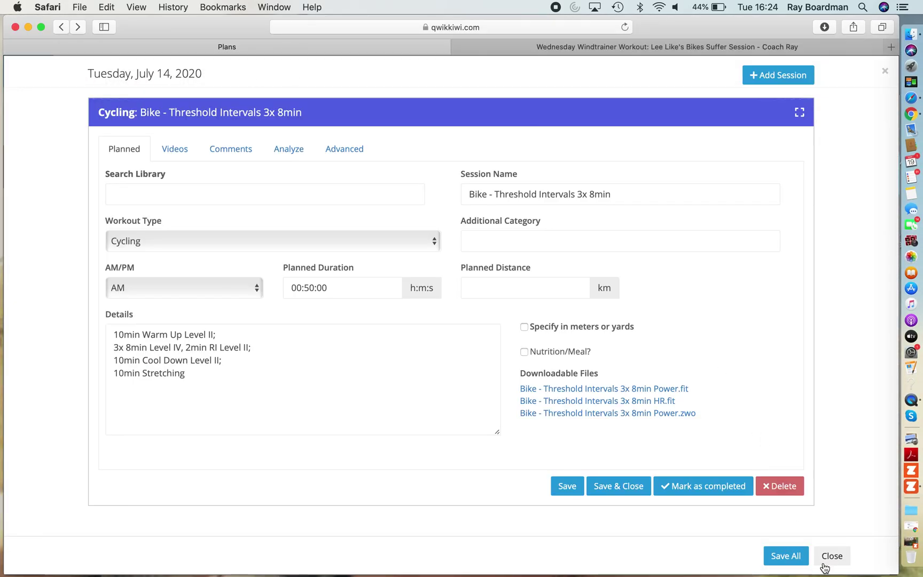
{"action": "left_click", "coordinate": [793, 564]}
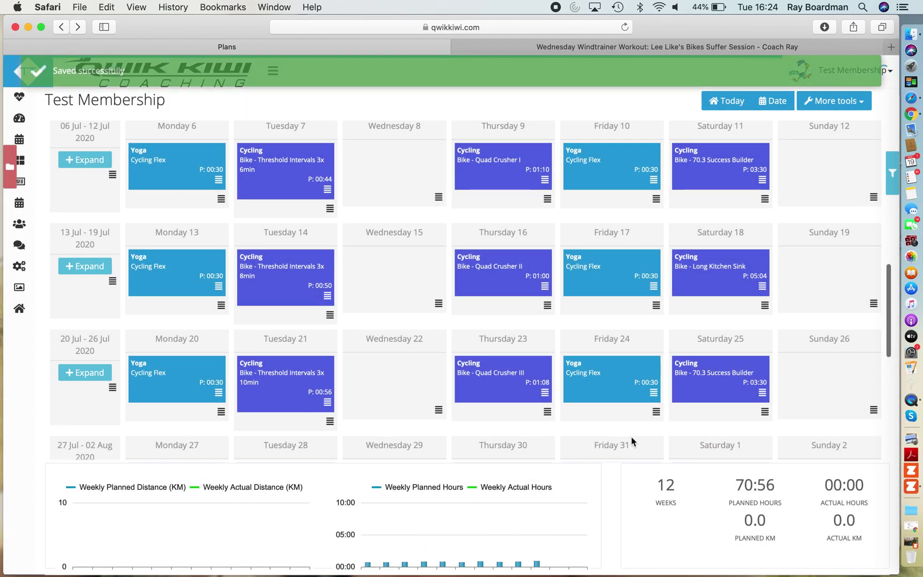